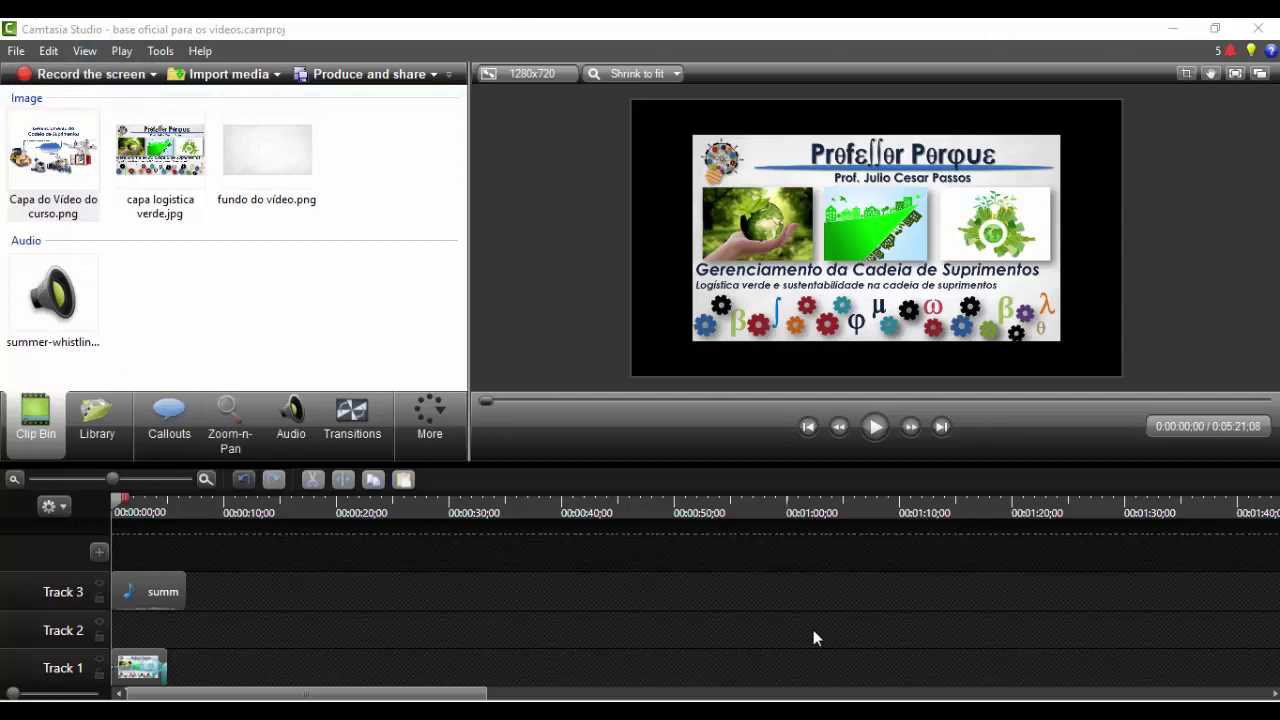
click(225, 80)
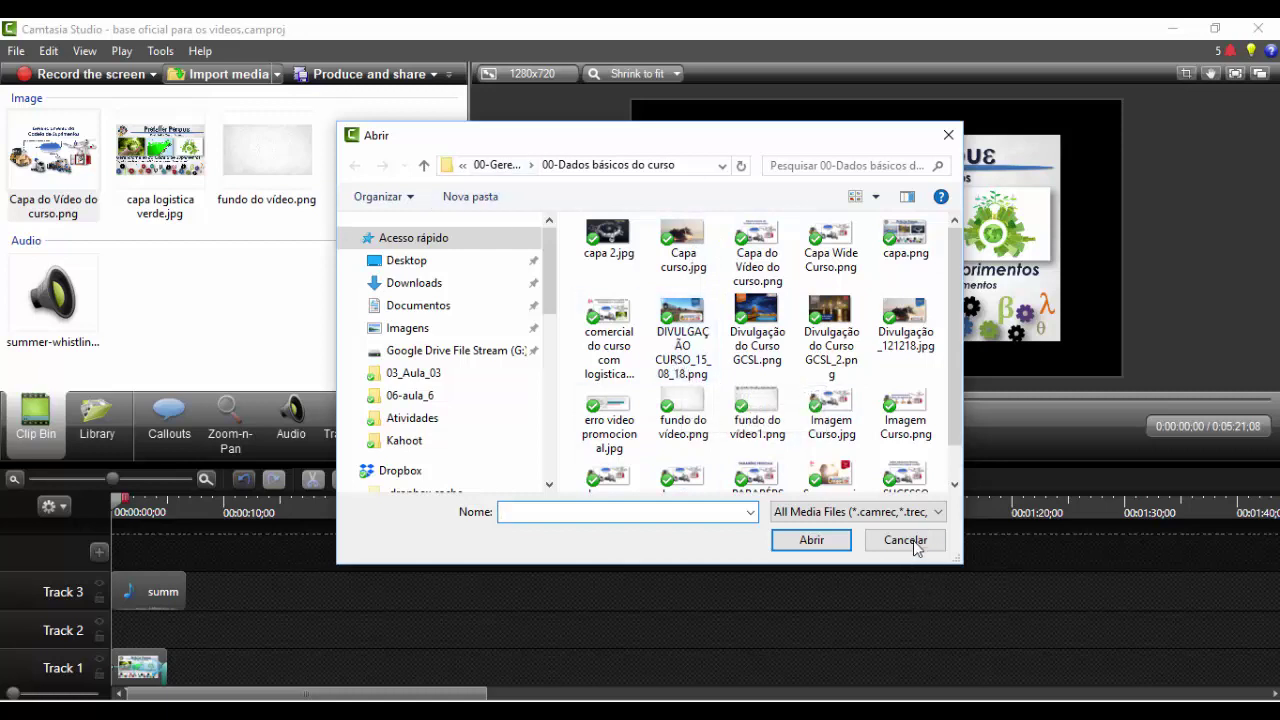
click(905, 540)
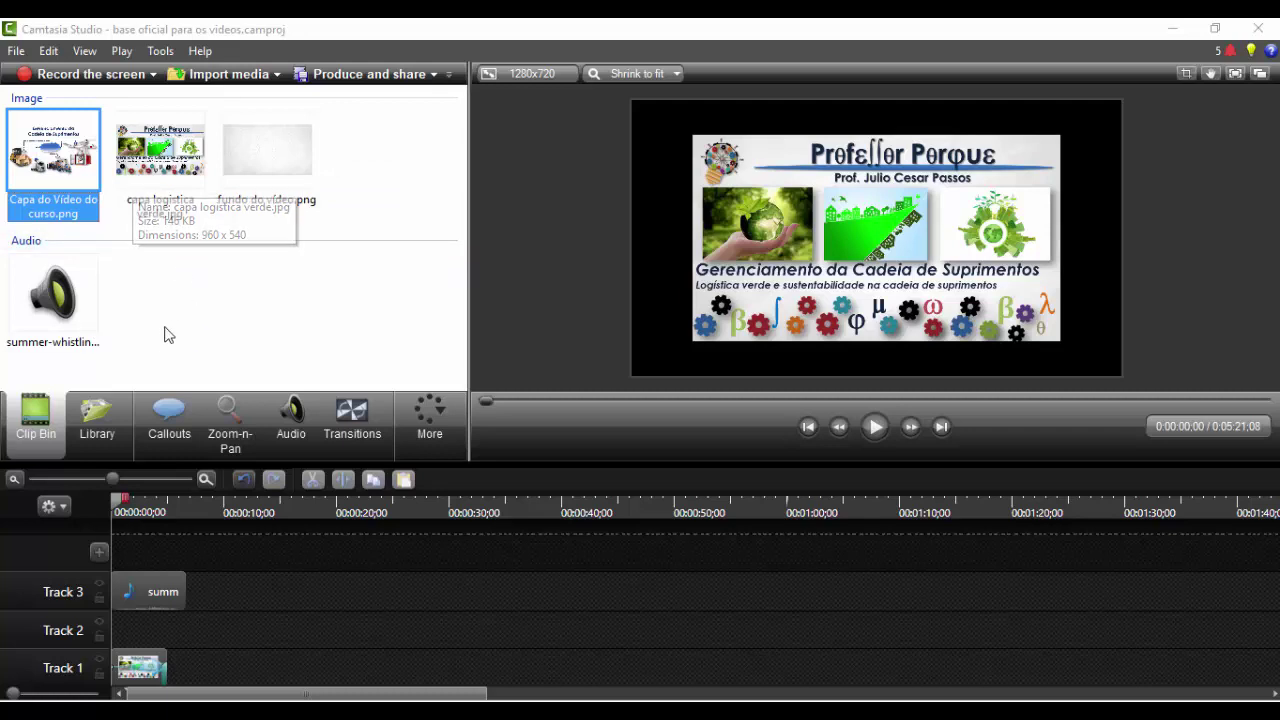
click(55, 313)
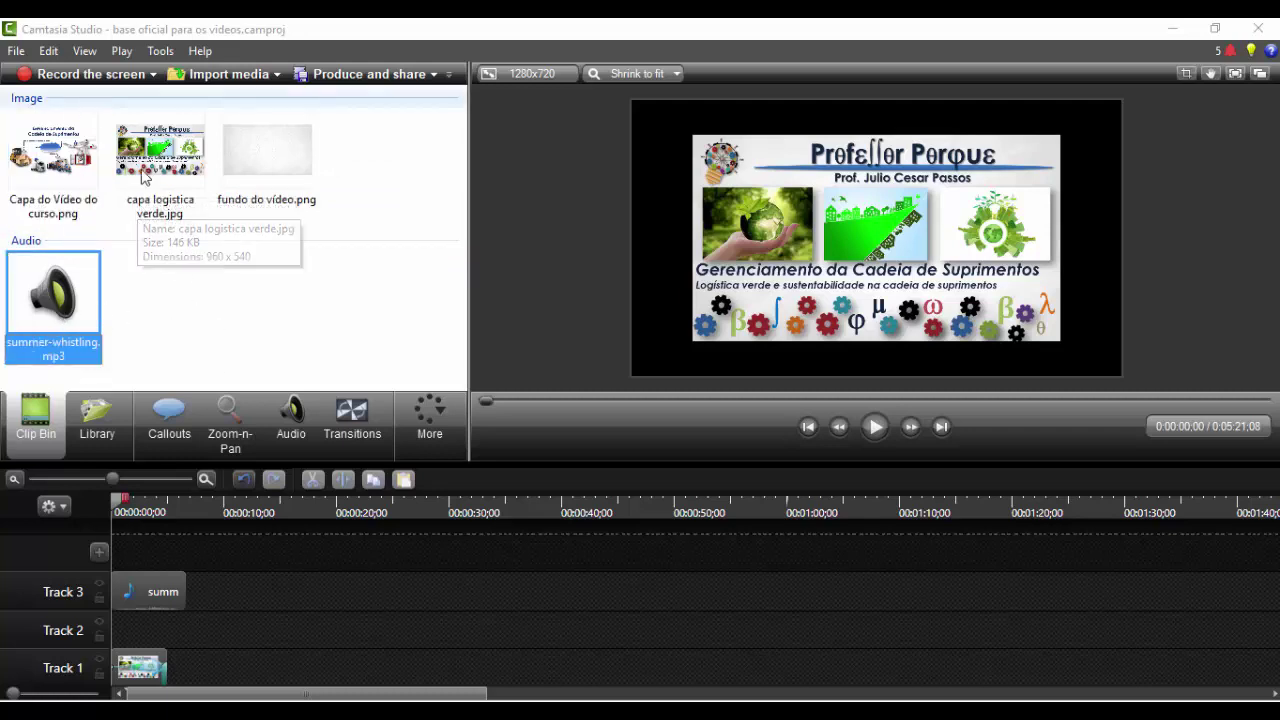
click(210, 312)
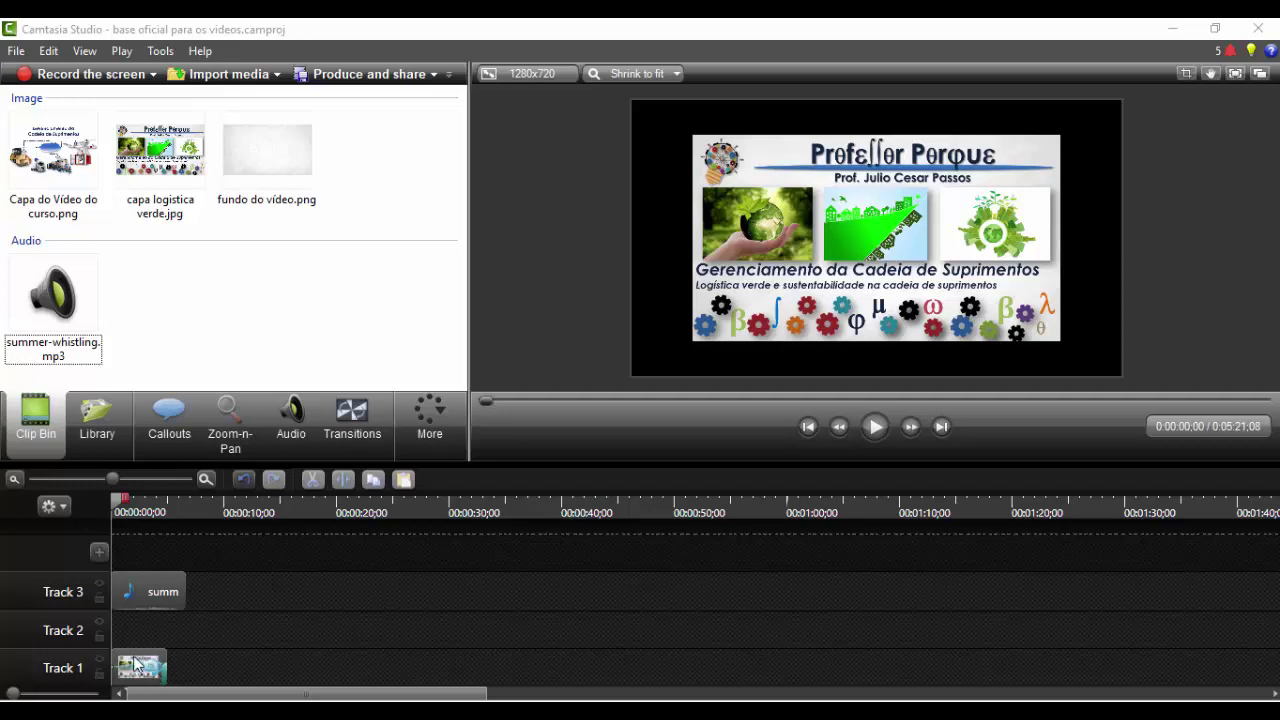
click(155, 160)
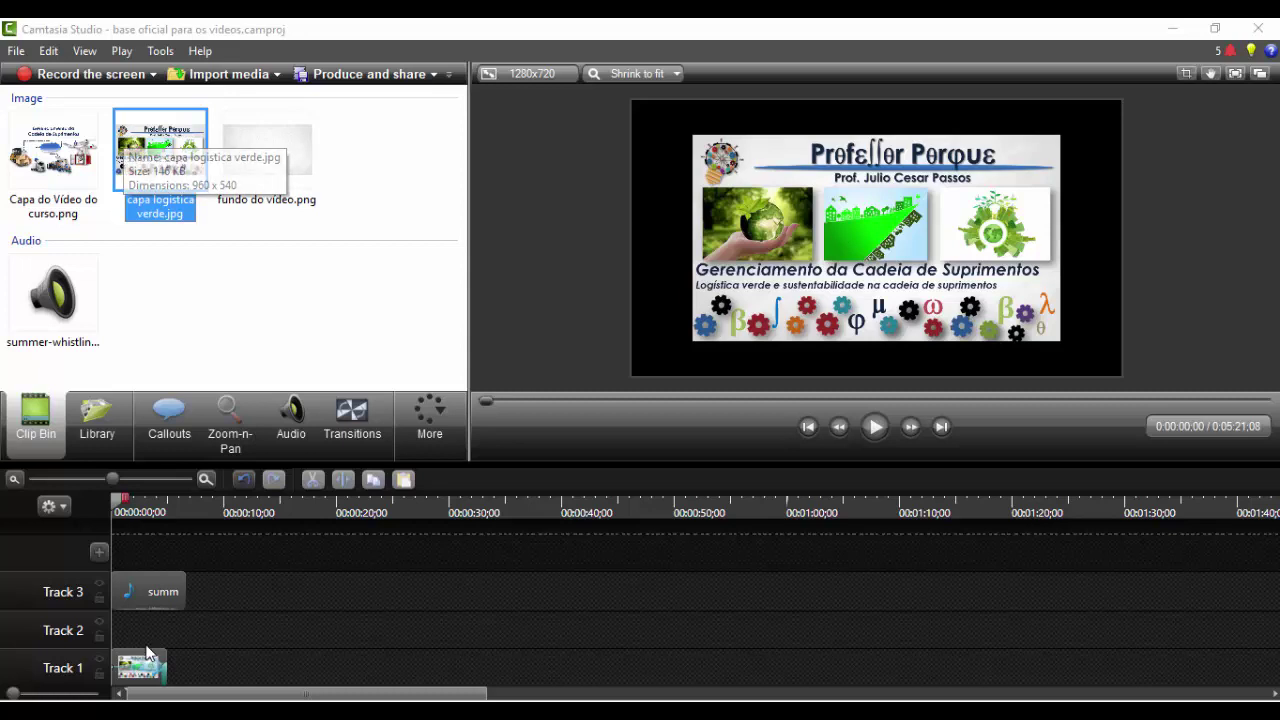
Delete the cover clip from Track 1 and place capa logistica verde.jpg at the start of that track.
click(121, 665)
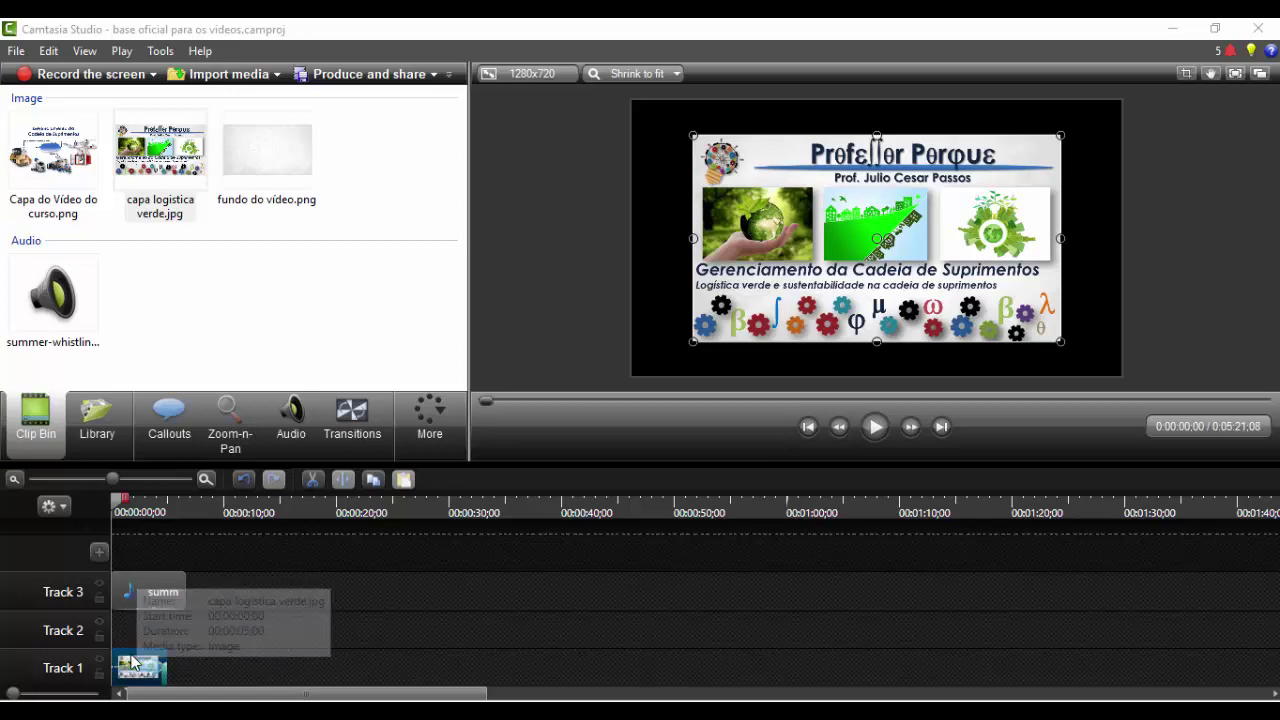
key(Delete)
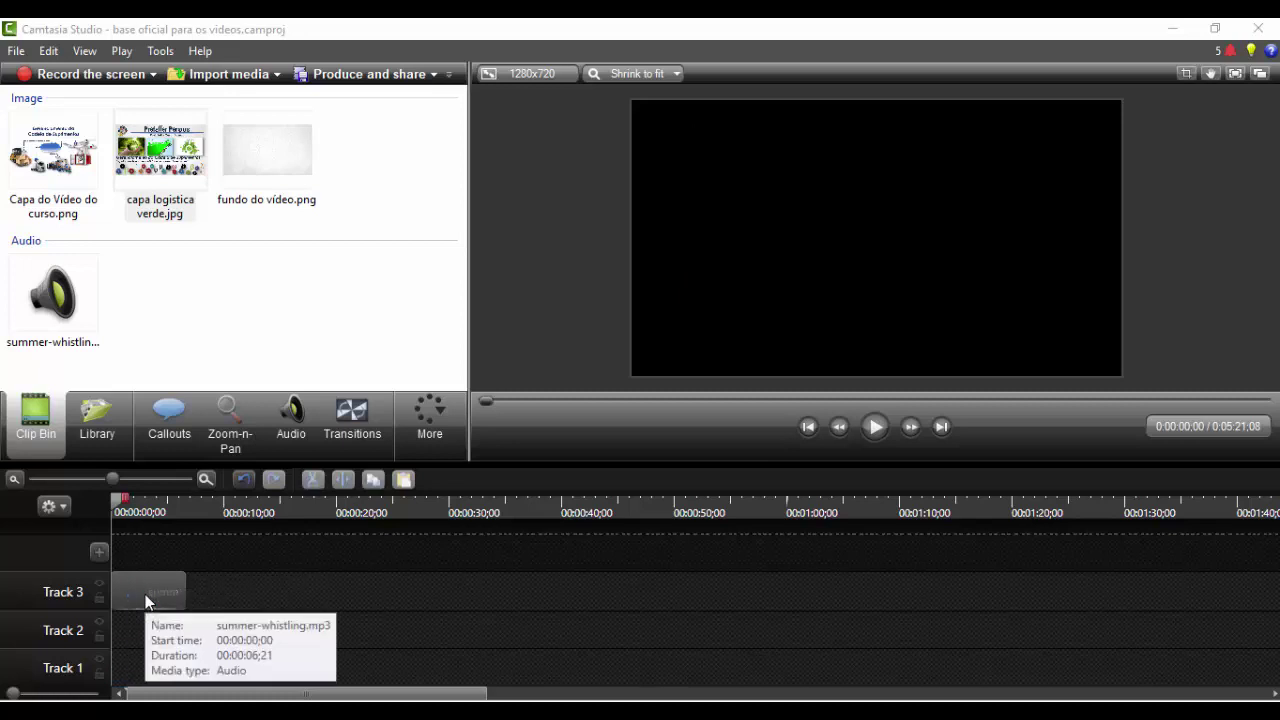
click(145, 598)
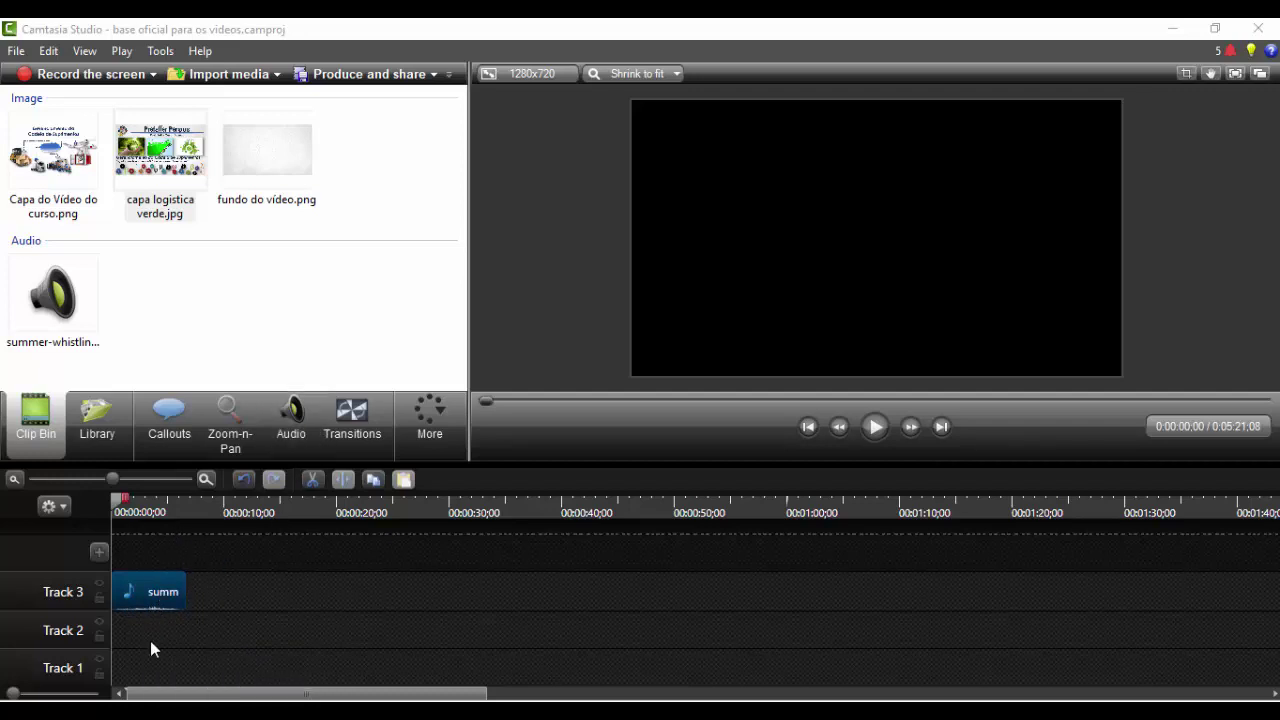
click(160, 150)
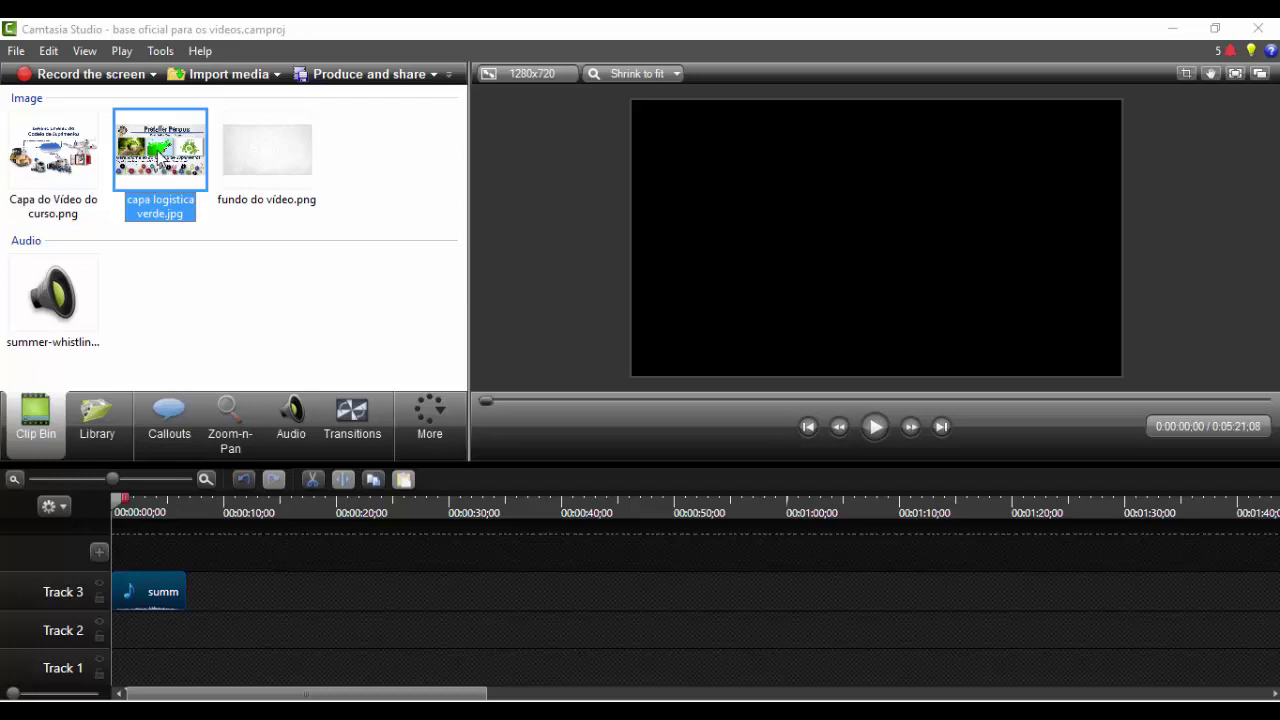
drag(152, 158, 111, 675)
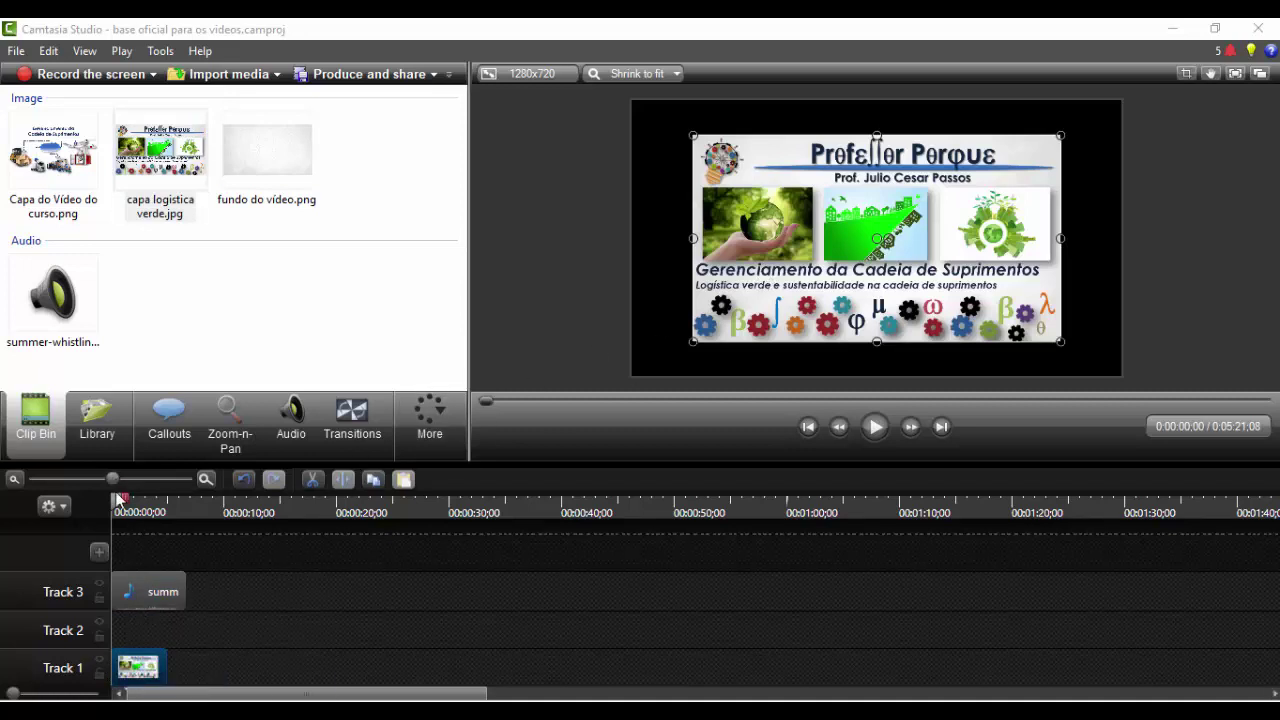
Add a visual animation at 0:00:02;20 enlarging the cover image to 133% to fill the canvas, and stretch it across the whole clip.
click(335, 430)
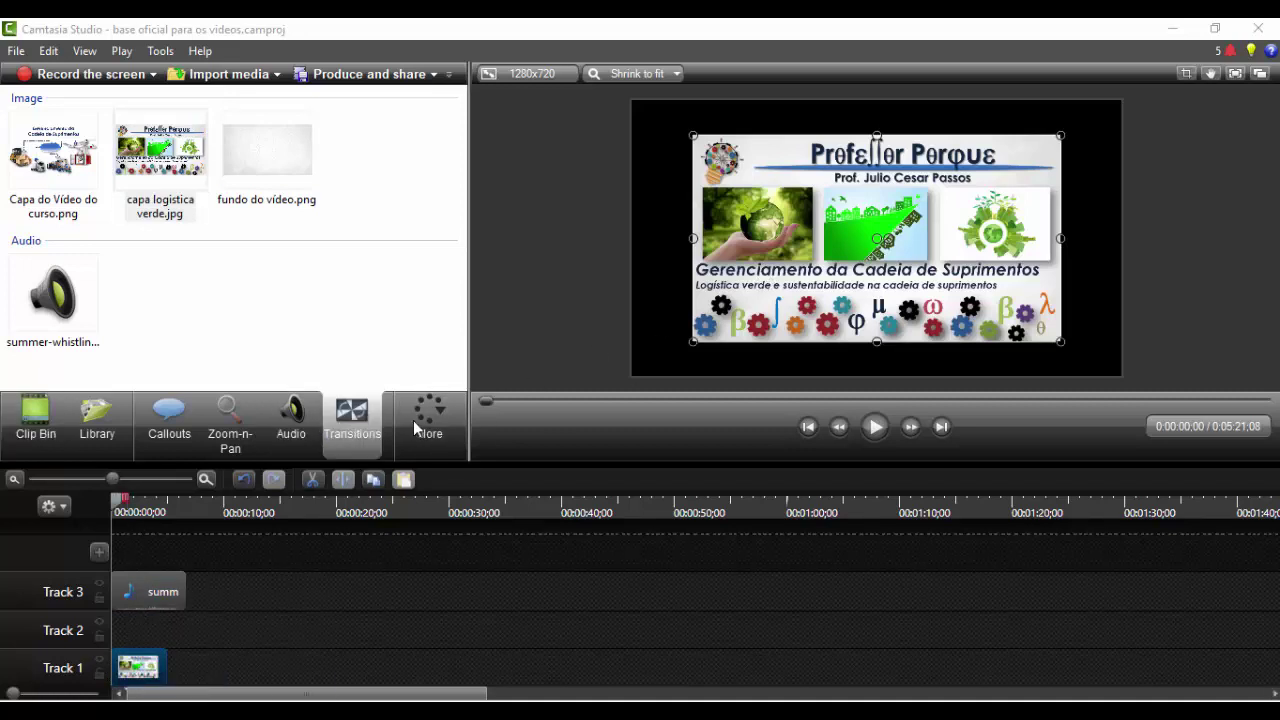
click(431, 422)
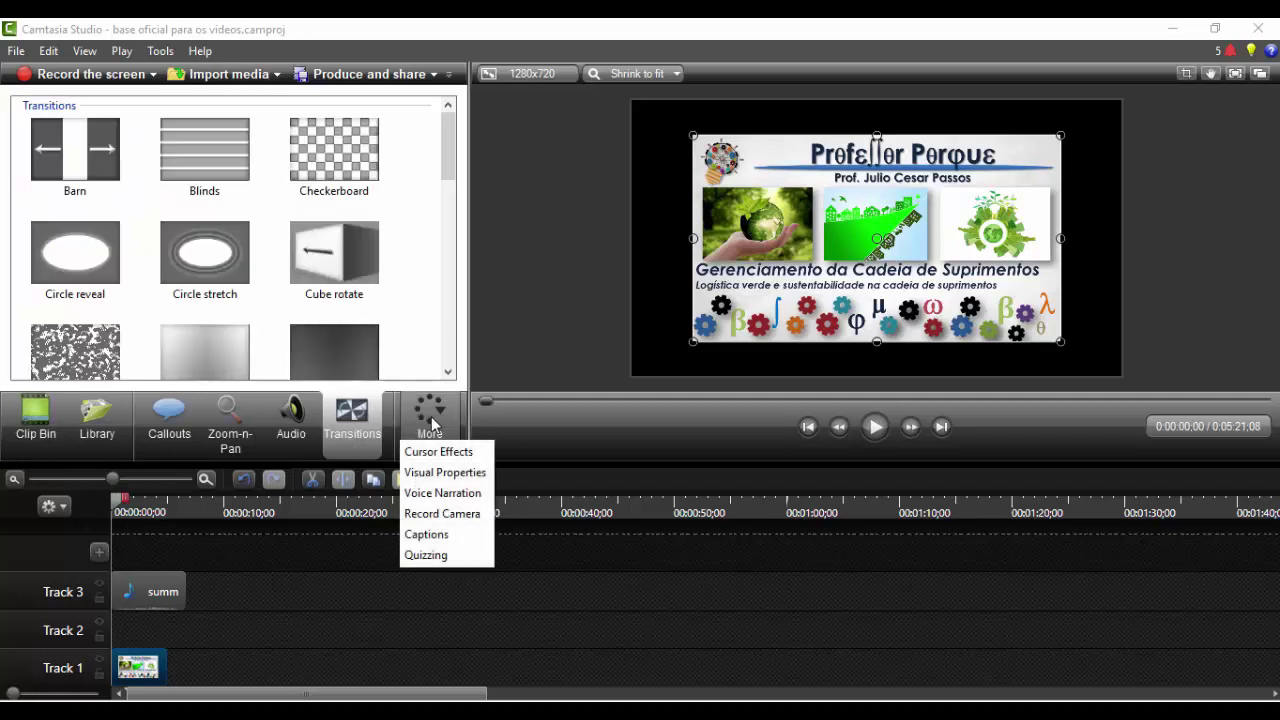
click(445, 472)
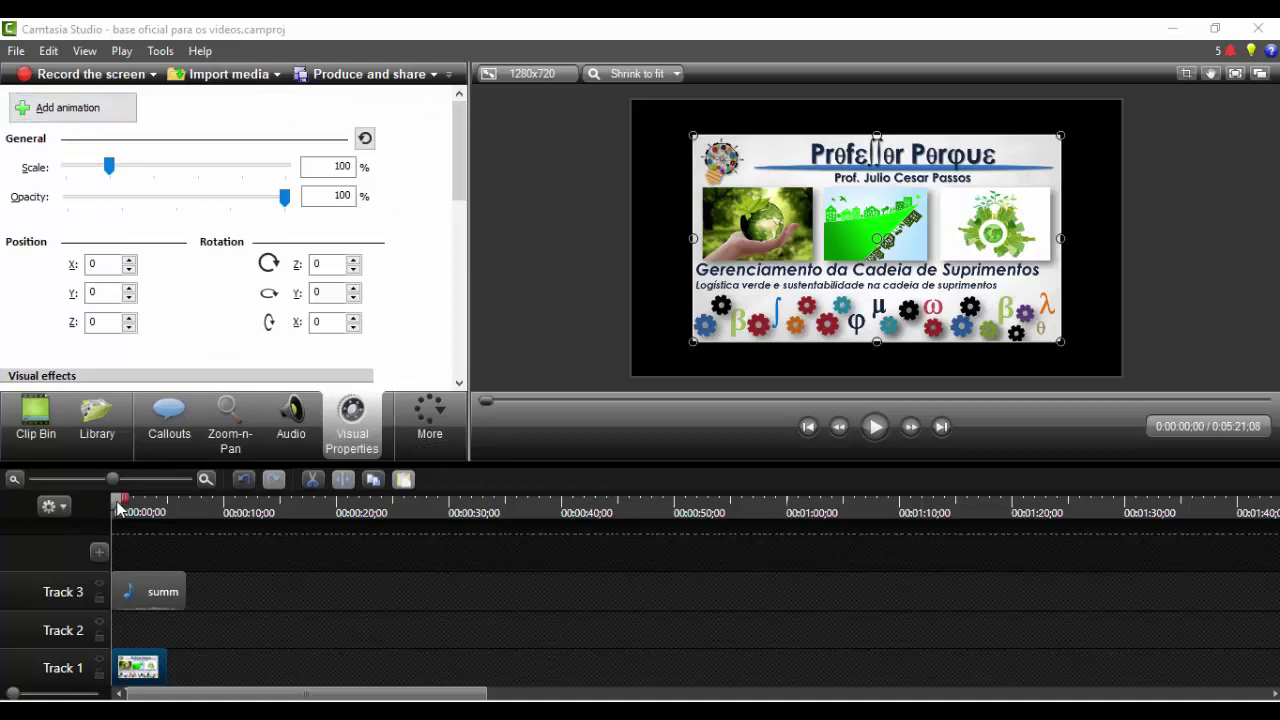
drag(119, 504, 146, 505)
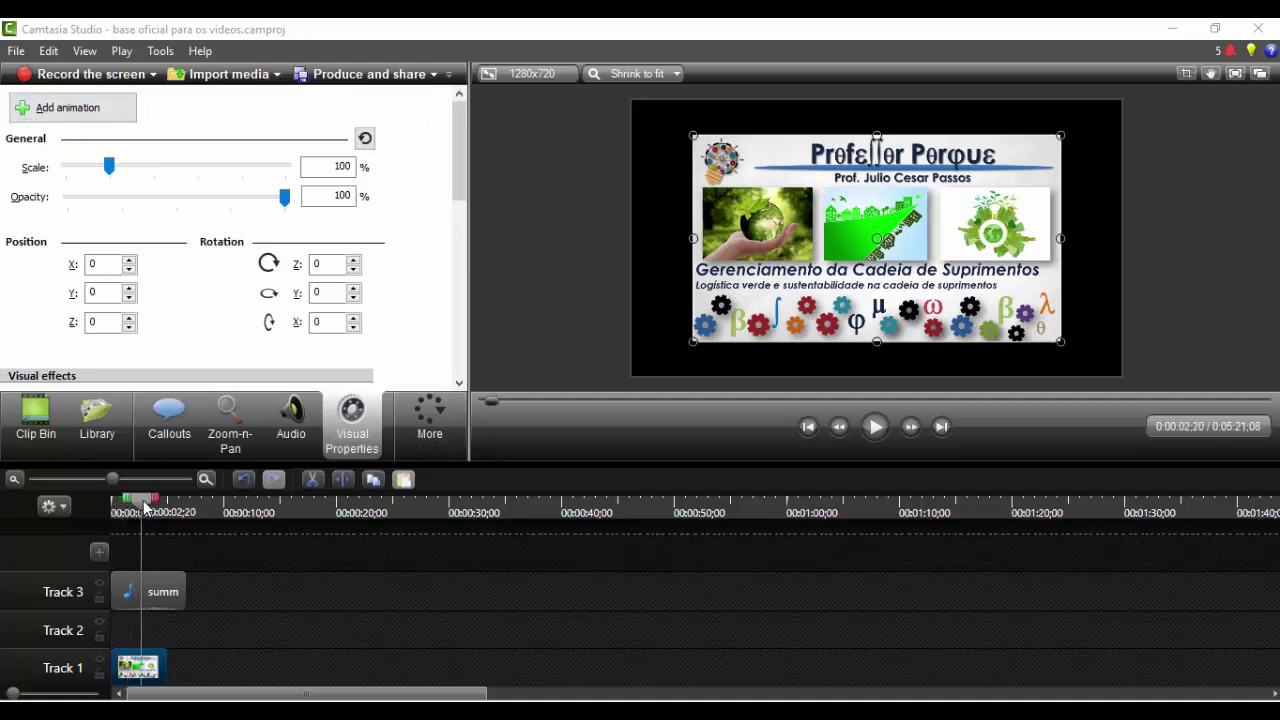
click(67, 108)
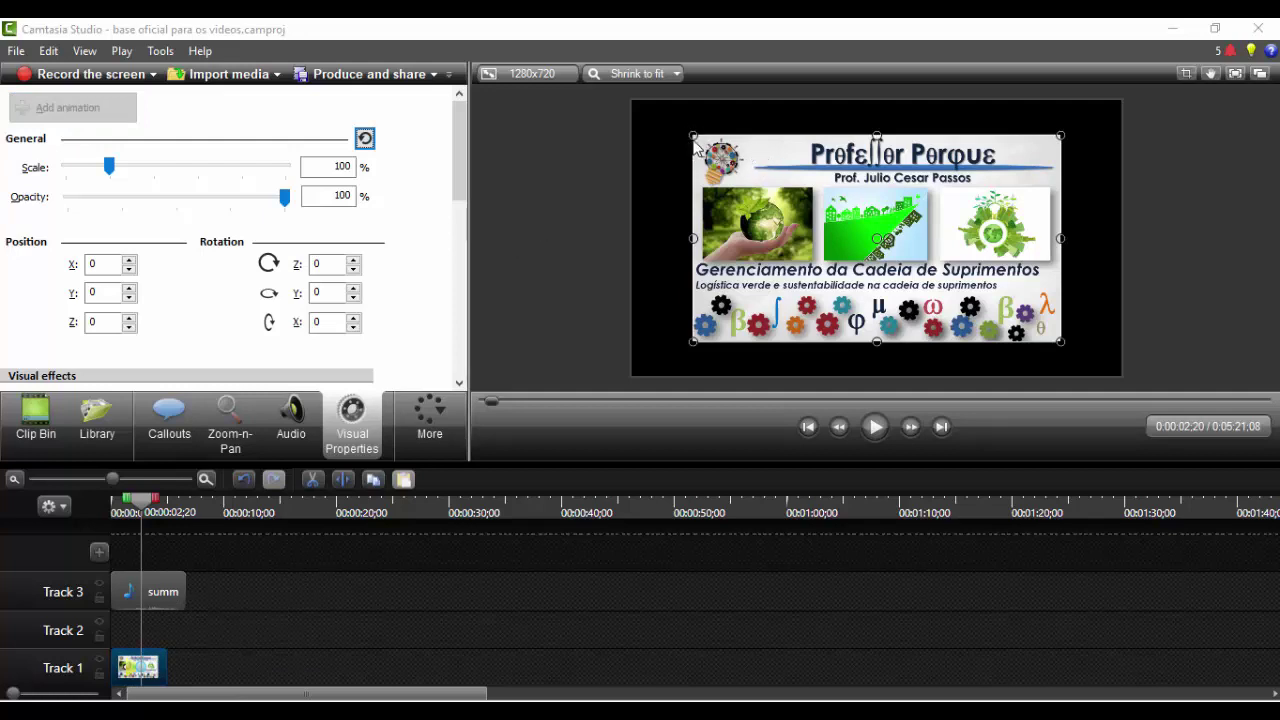
drag(690, 135, 632, 100)
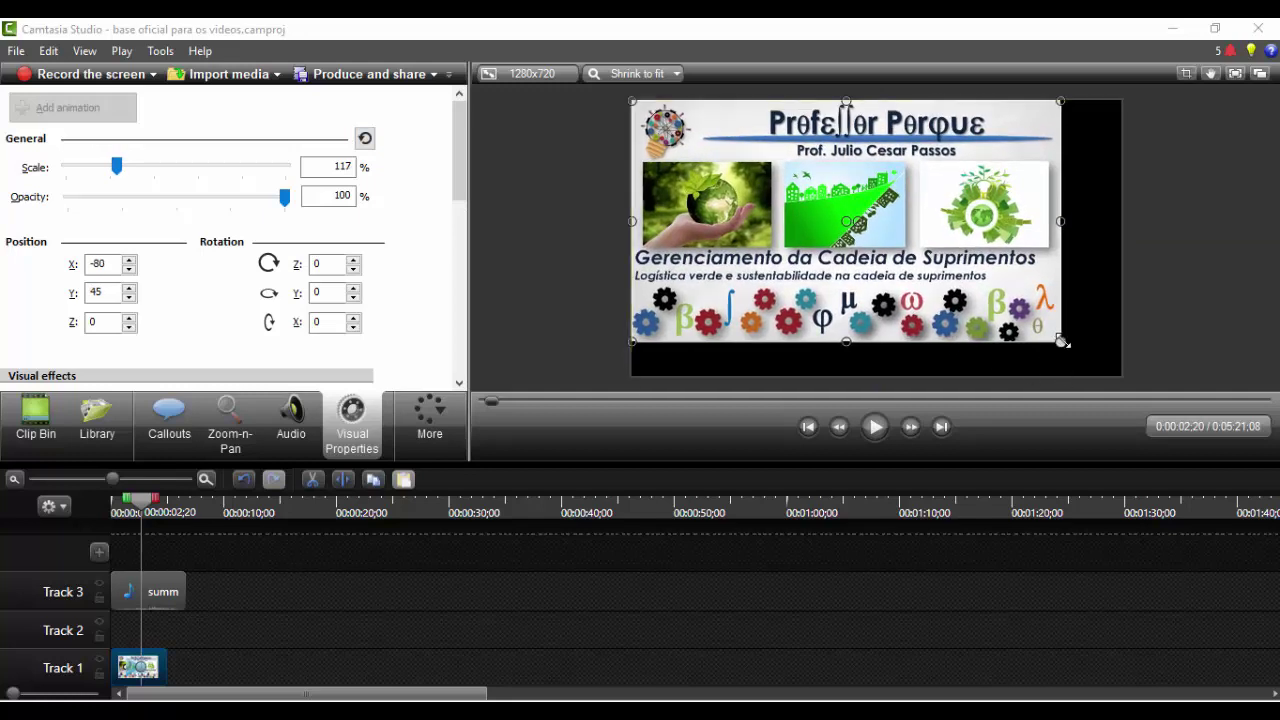
drag(1060, 341, 1119, 375)
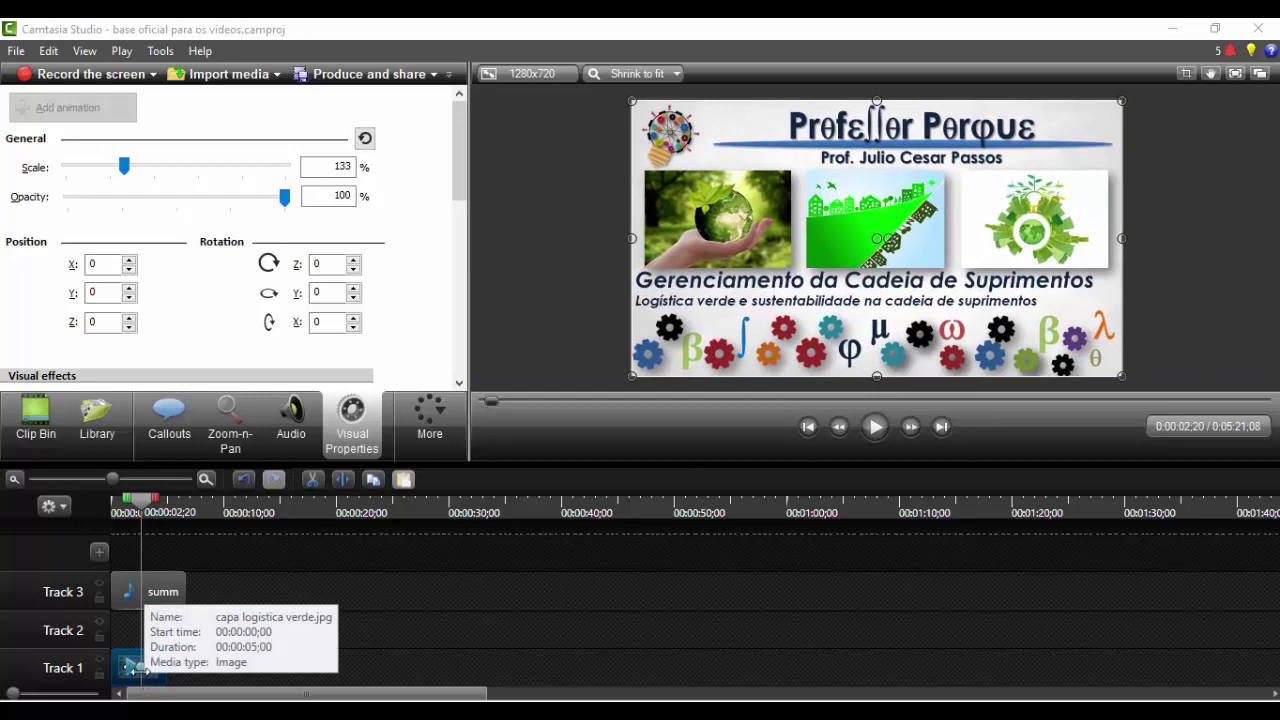
mouse_move(130, 668)
mouse_down()
mouse_move(160, 668)
mouse_move(115, 668)
mouse_up()
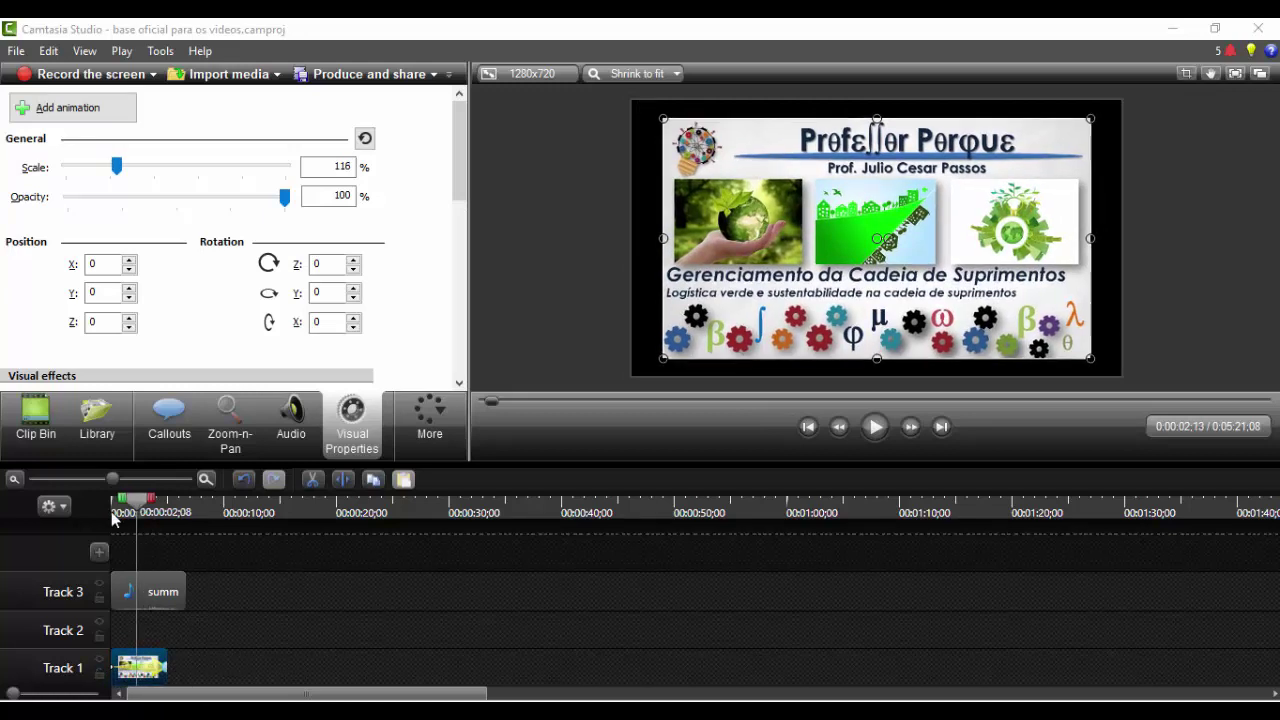
click(115, 517)
Preview the opening cover and its summer-whistling.mp3 audio by scrubbing and playing from the start to about 0:00:08;00.
click(143, 592)
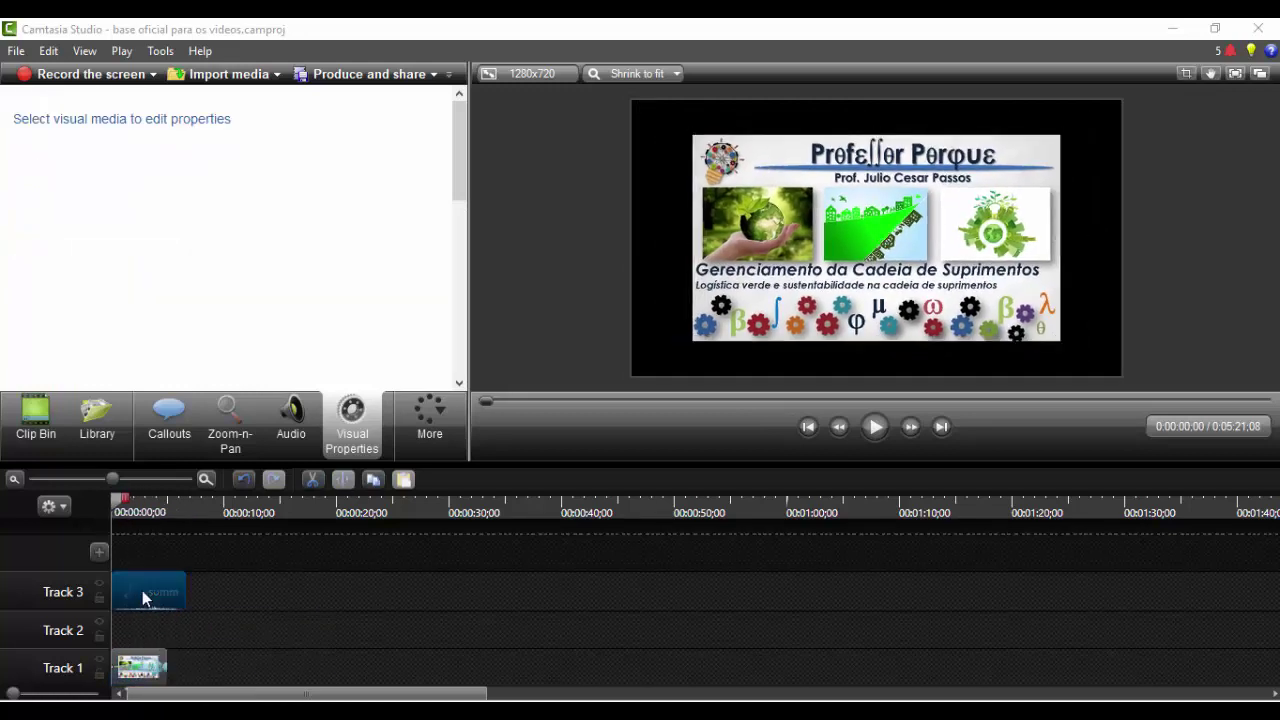
click(60, 441)
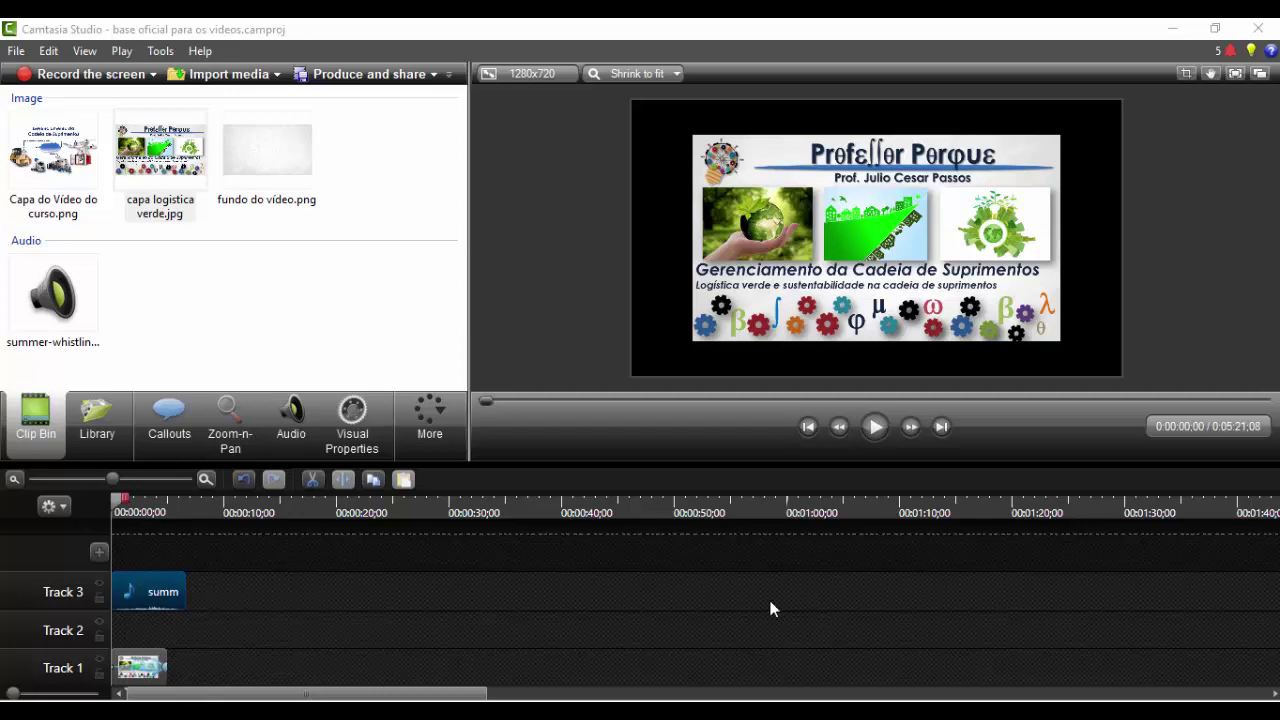
drag(121, 505, 186, 517)
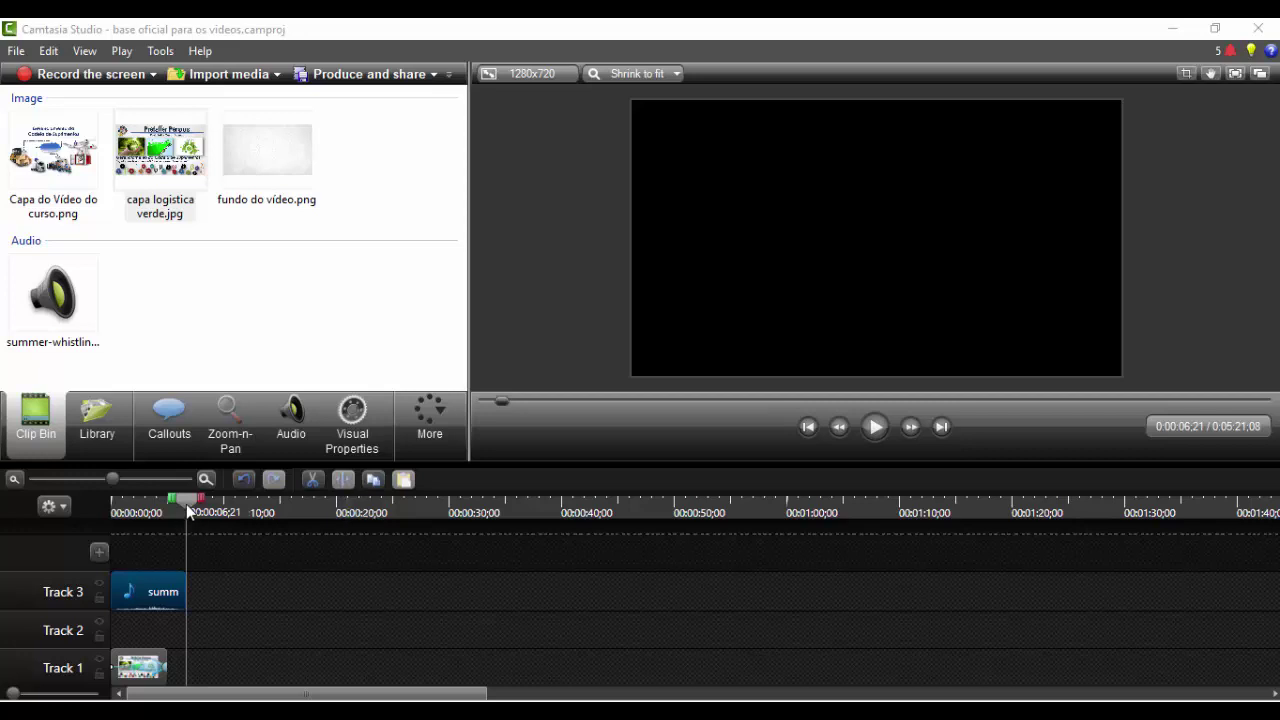
drag(188, 510, 92, 530)
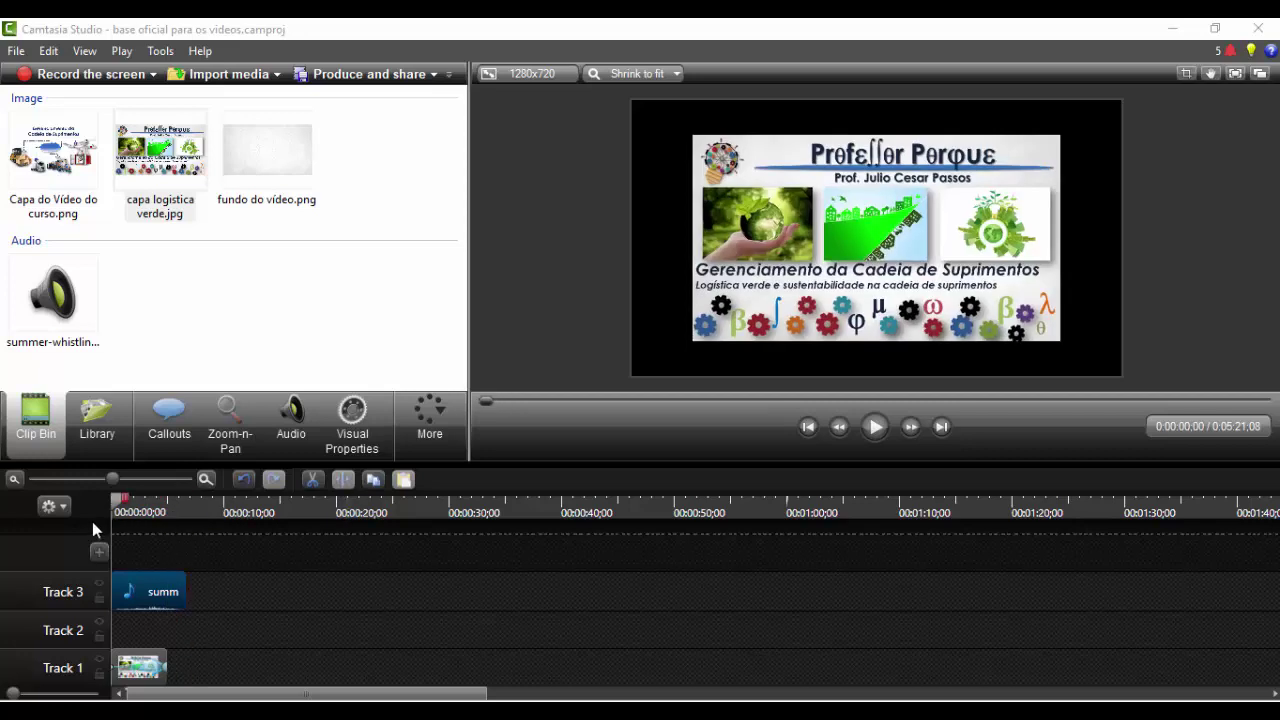
click(871, 428)
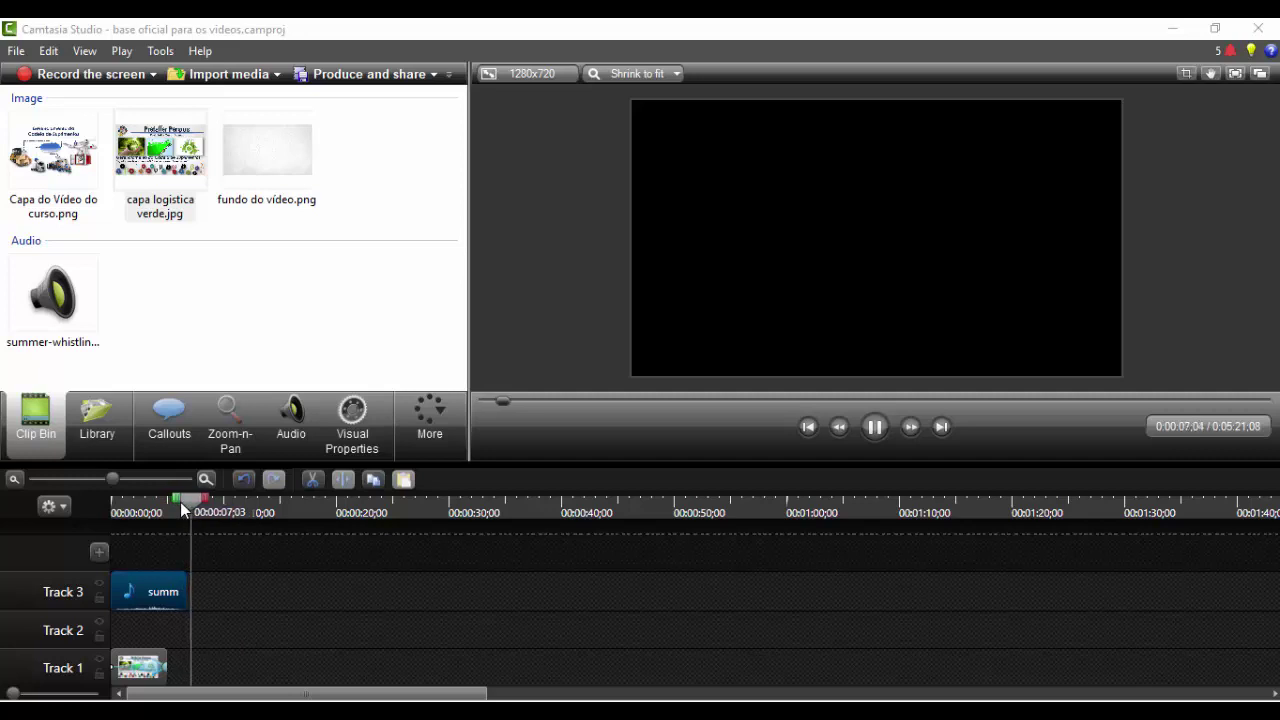
click(872, 428)
Move the closing clips on Tracks 1 and 2 earlier together so the timeline ends at 0:00:44;06.
scroll(430, 620, down, 3)
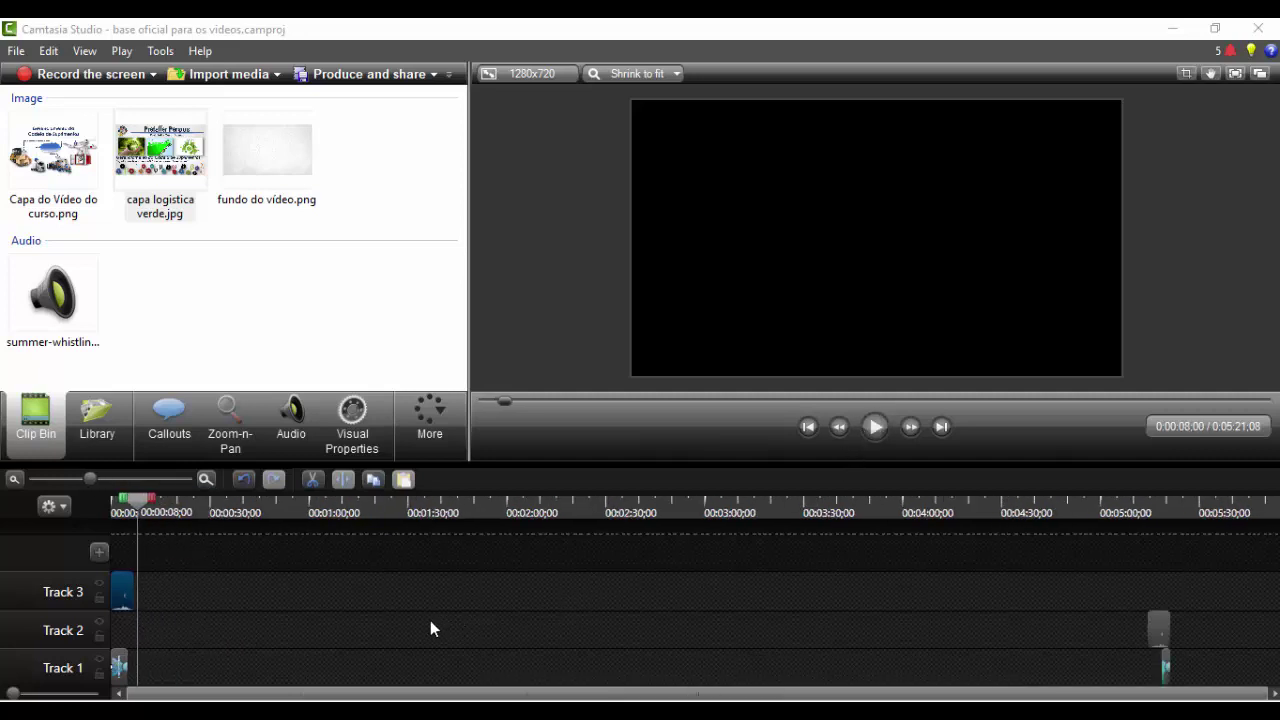
drag(762, 593, 214, 643)
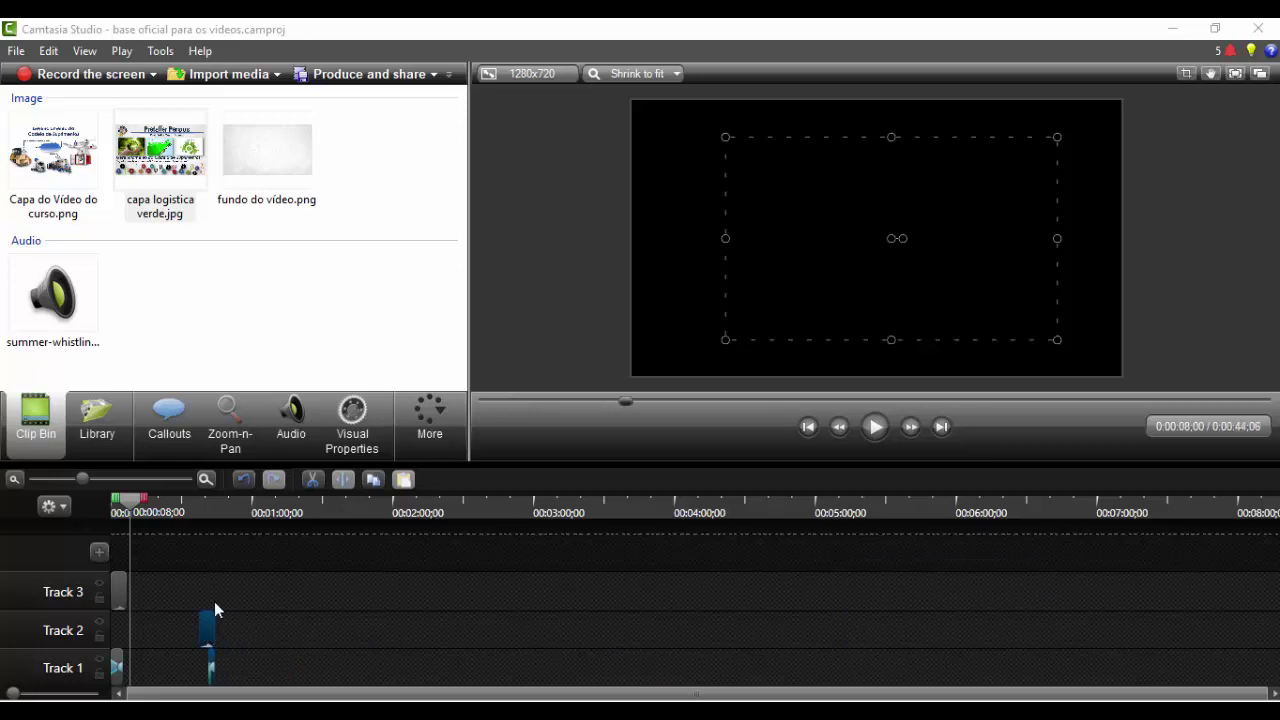
Review the opening and closing sections, playing the cover from the start and the closing clips from about 0:00:37.
click(219, 508)
drag(224, 493, 199, 511)
click(880, 429)
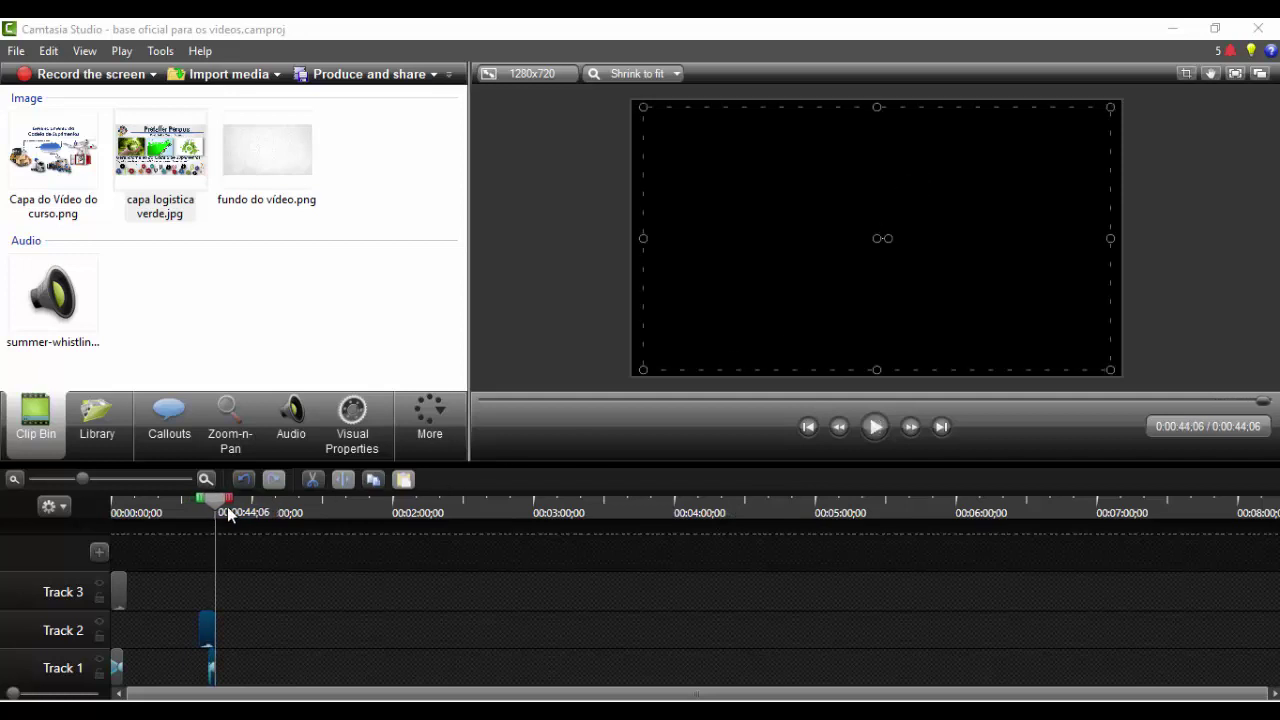
drag(220, 496, 140, 518)
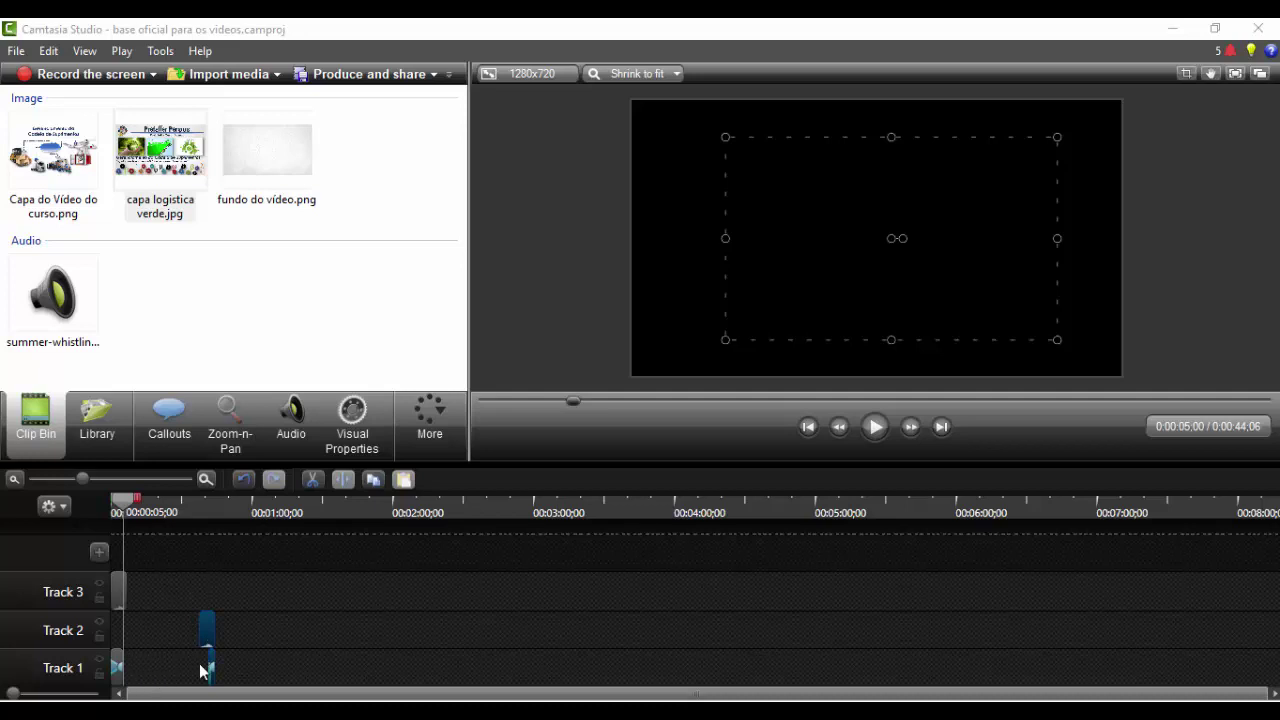
click(117, 508)
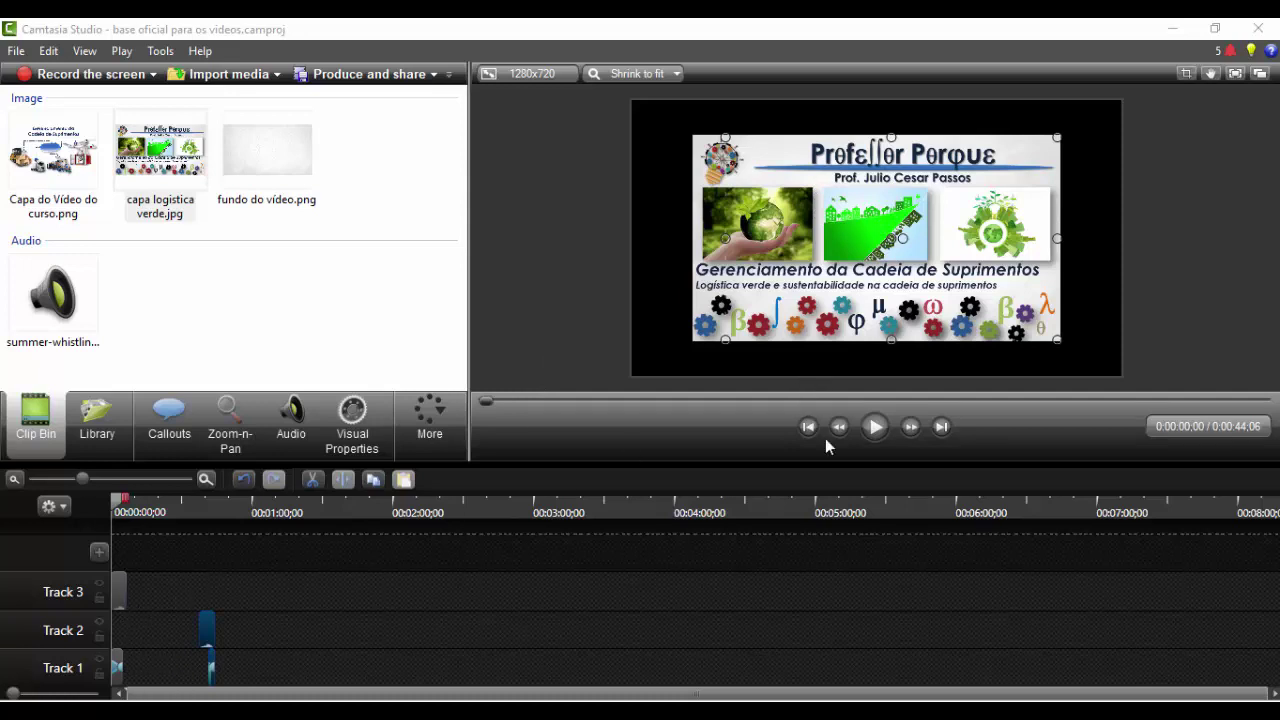
click(875, 427)
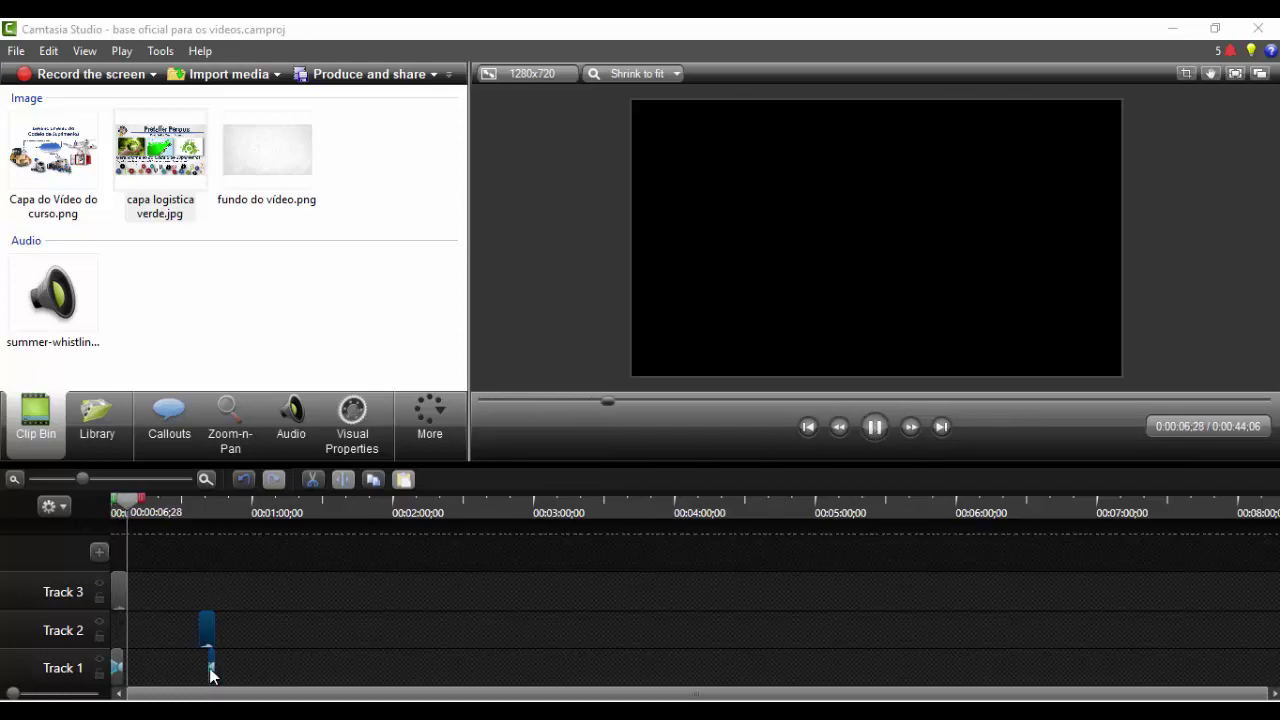
drag(132, 507, 200, 513)
click(876, 428)
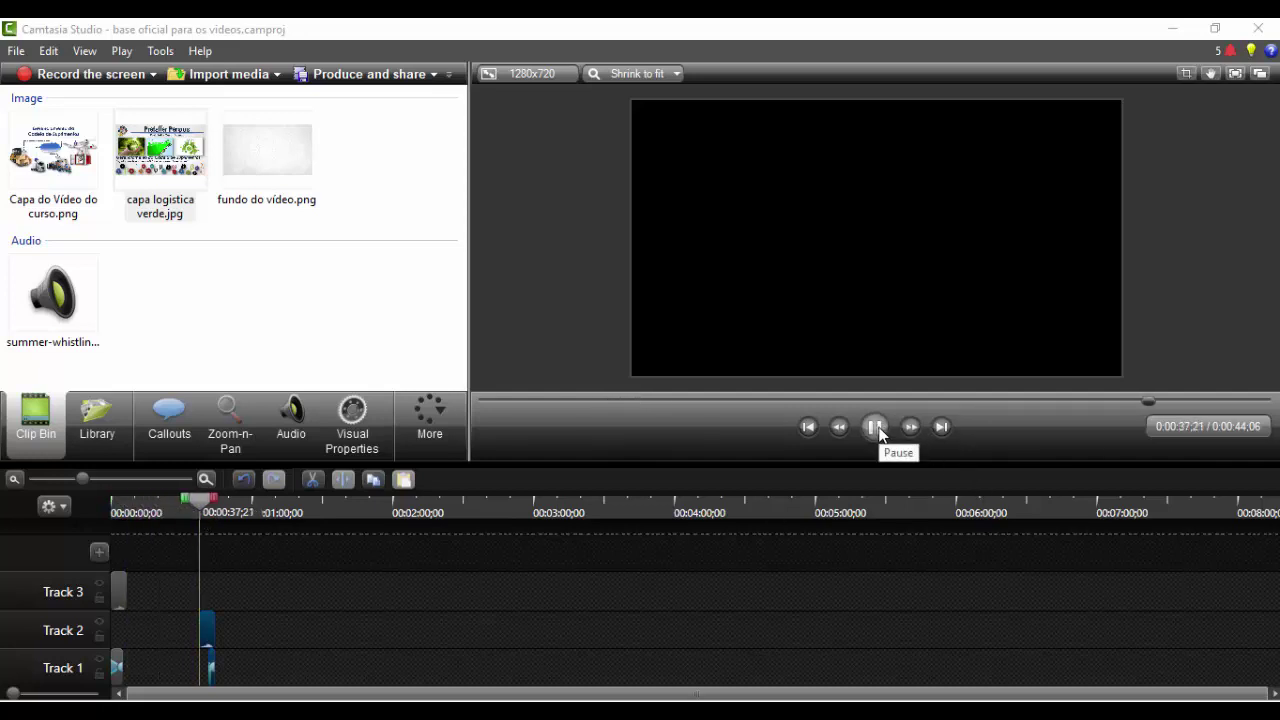